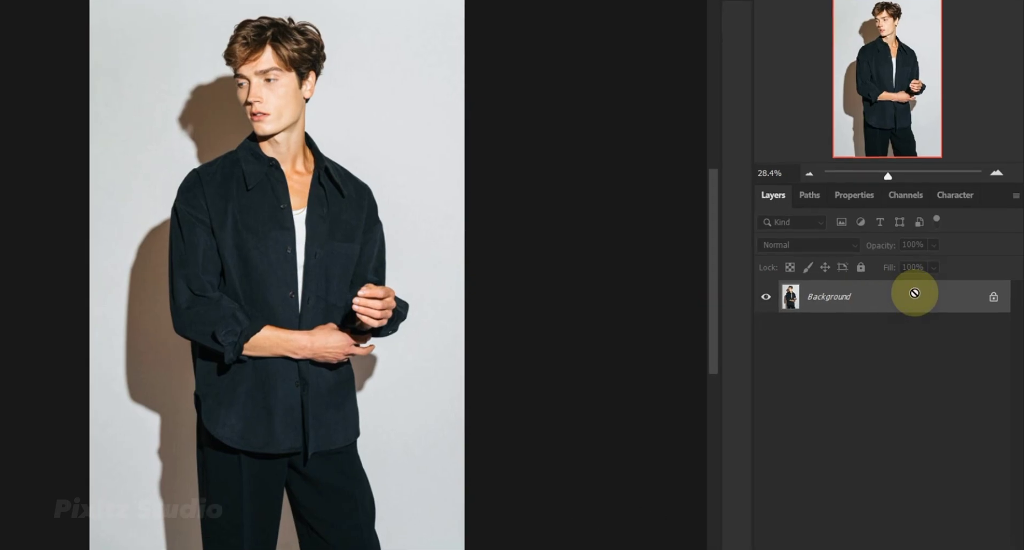
Duplicate the Background photo into a new Layer 1 with Ctrl+J
key(ctrl+j)
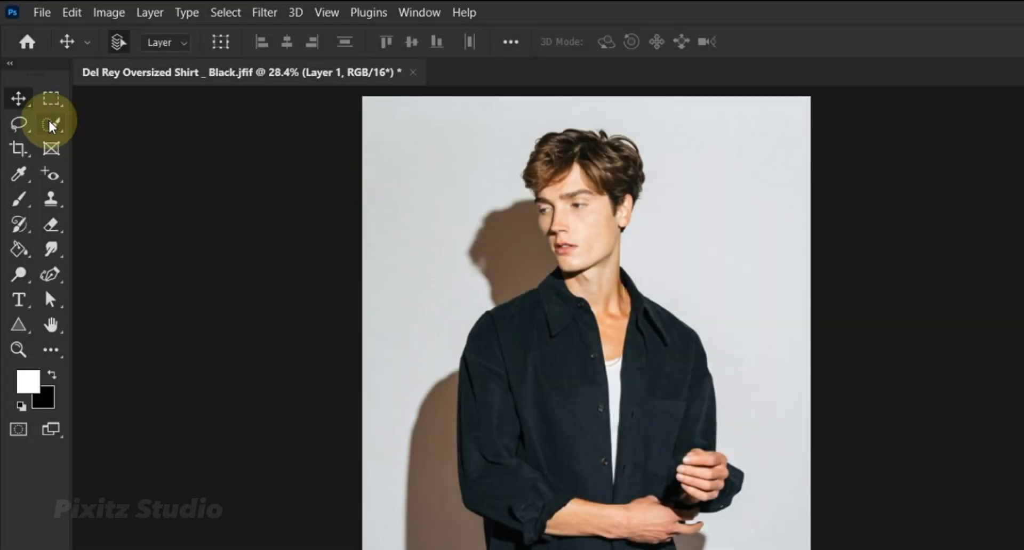
With the Quick Selection Tool, paint a selection over the model's hair, face and shirt
right_click(52, 125)
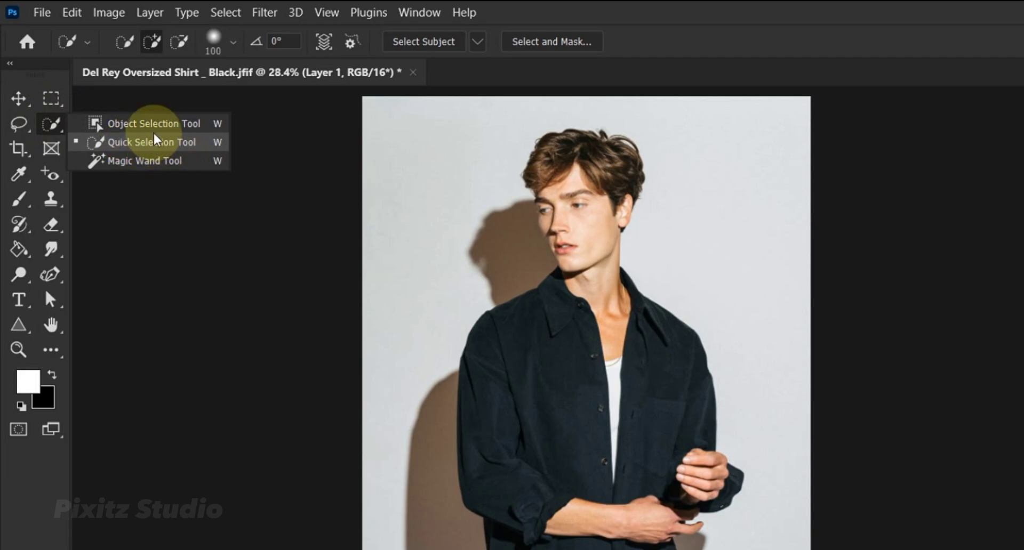
click(233, 43)
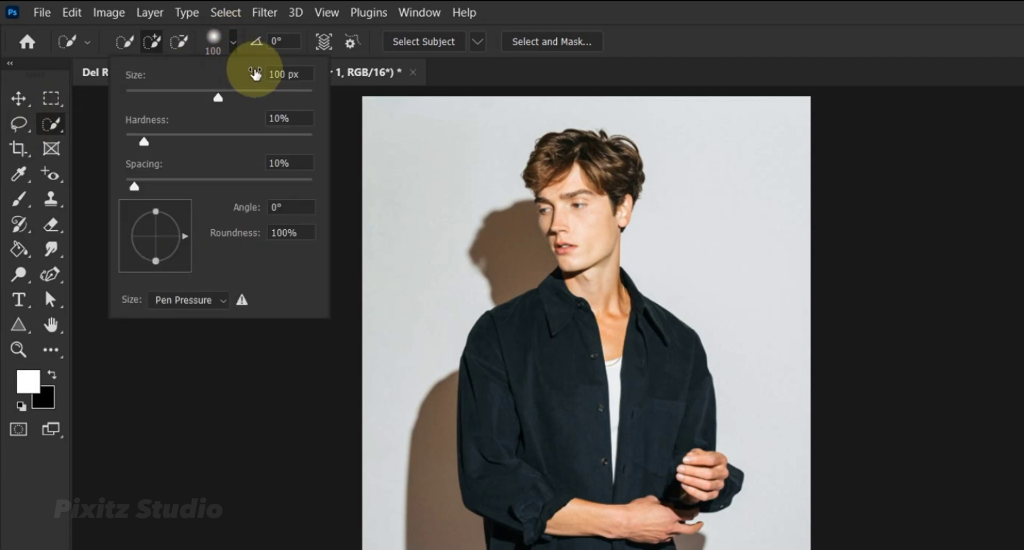
click(286, 117)
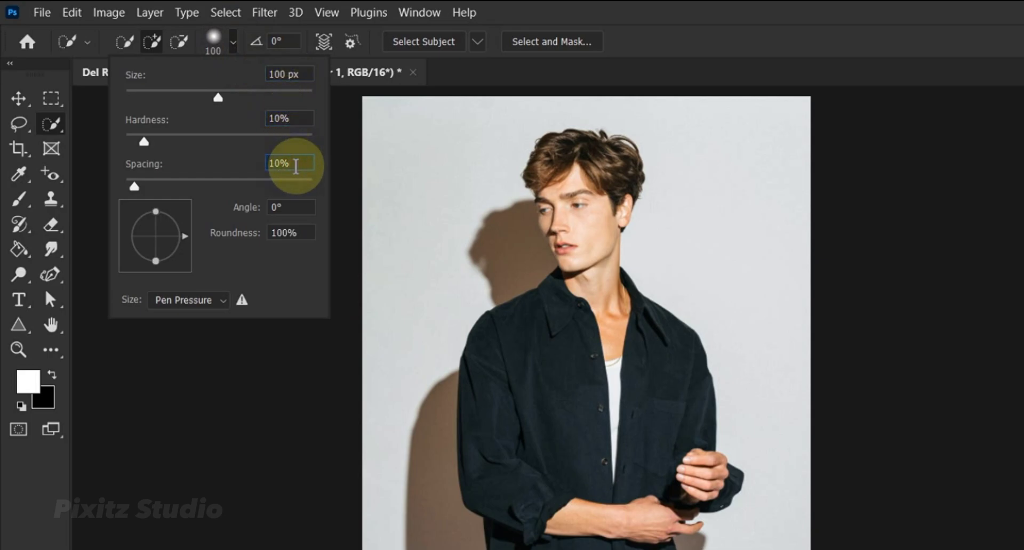
drag(590, 201, 585, 219)
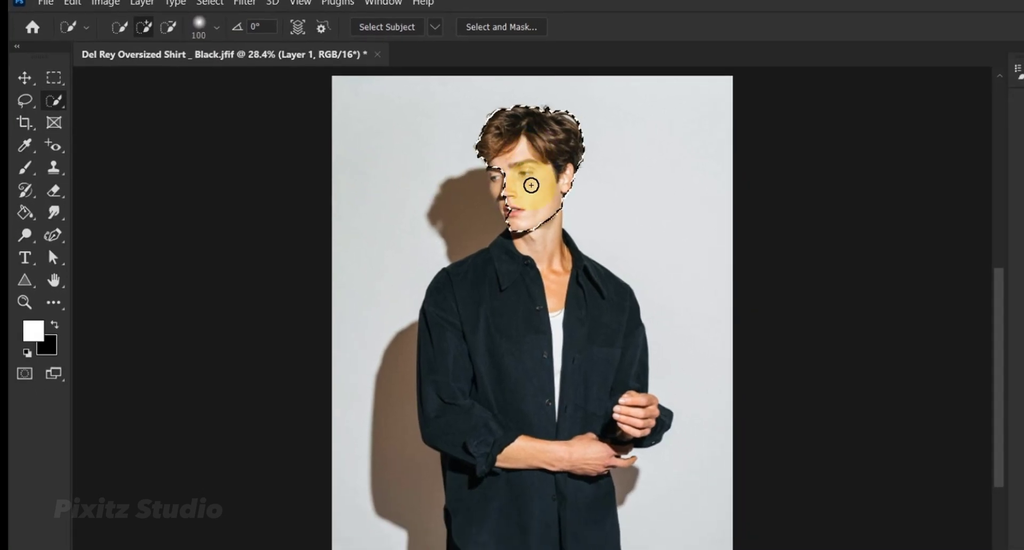
drag(527, 240, 553, 293)
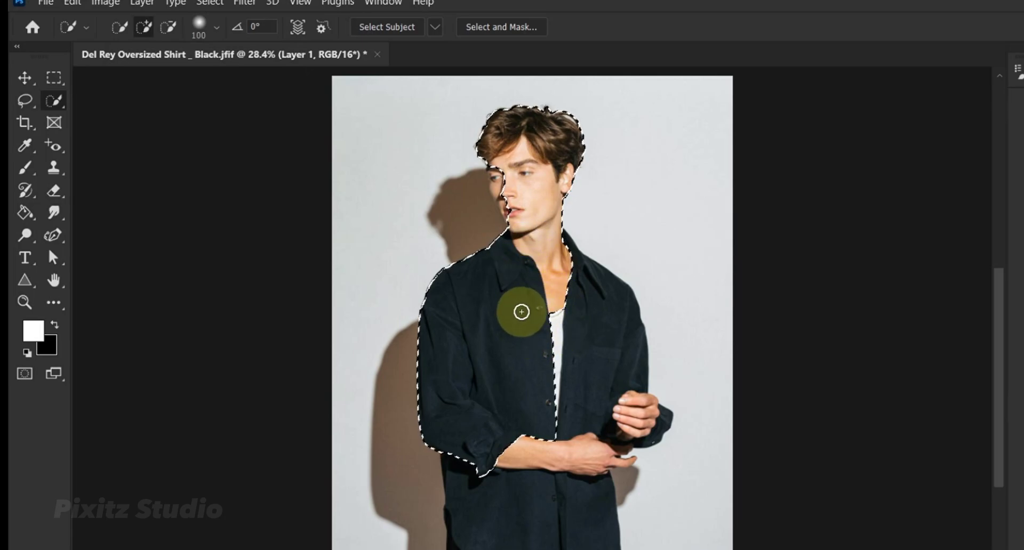
Replace it with Select Subject, then add the right shoulder and sleeve
click(385, 28)
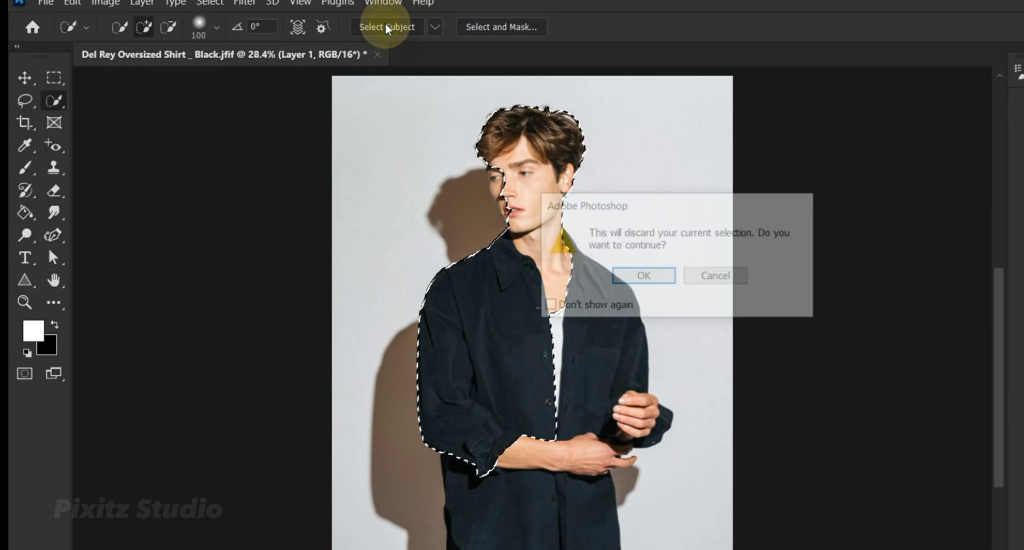
click(617, 276)
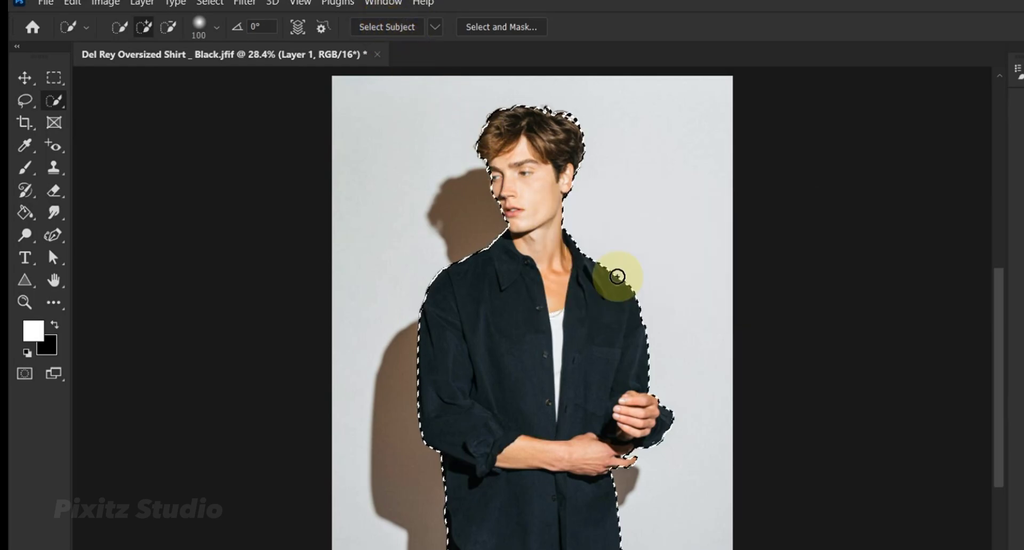
click(570, 309)
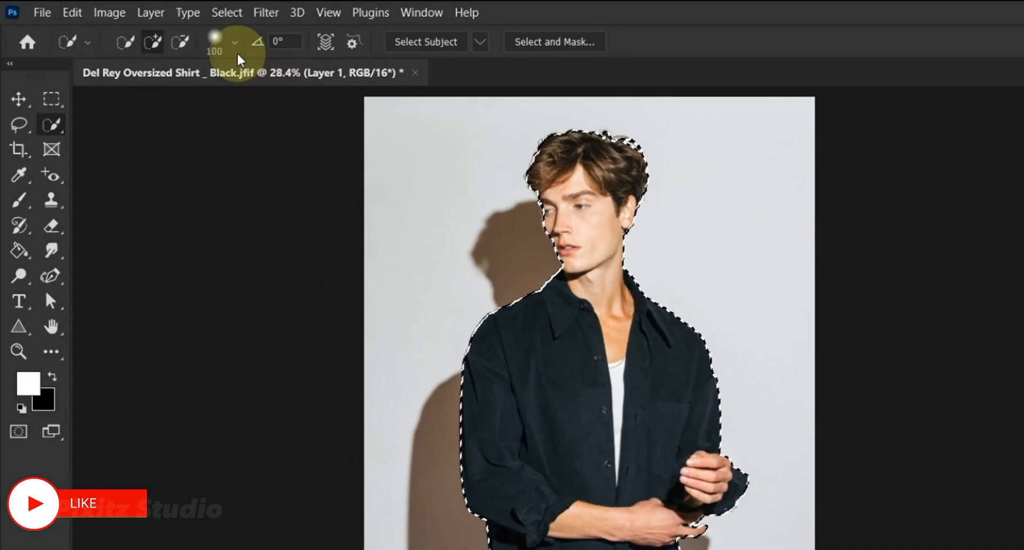
Invert the selection into a Layer 1 mask hiding the model, then target the layer's pixels
click(224, 12)
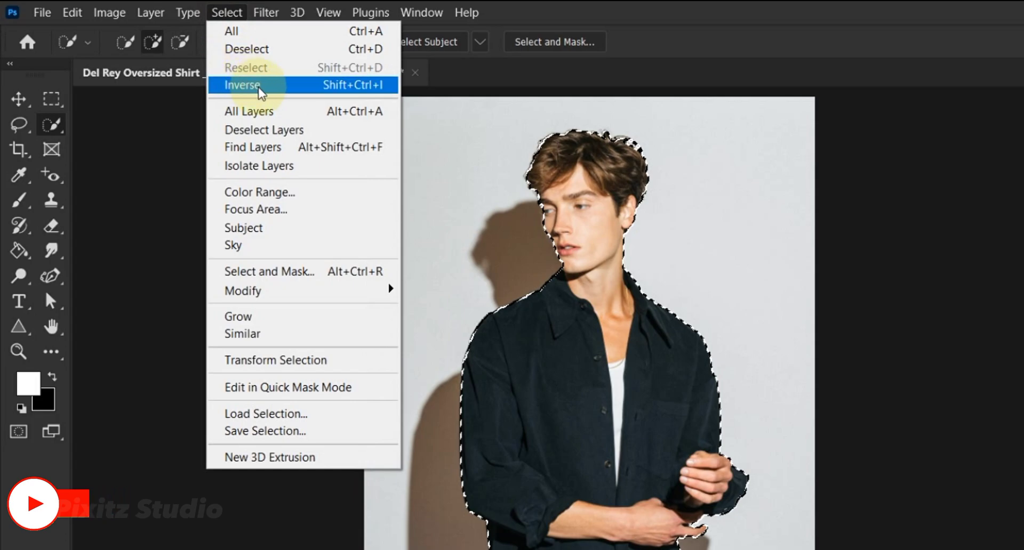
click(277, 86)
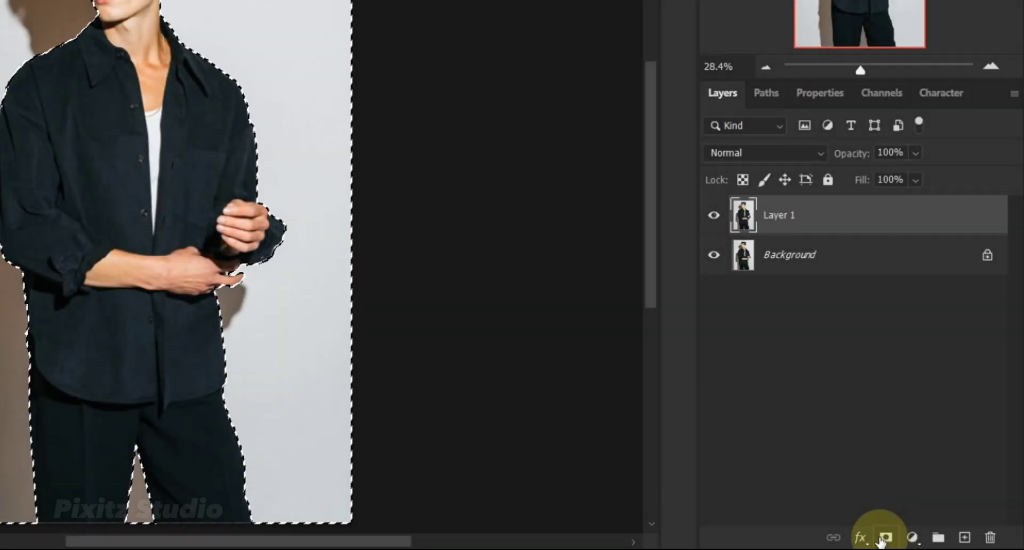
click(886, 538)
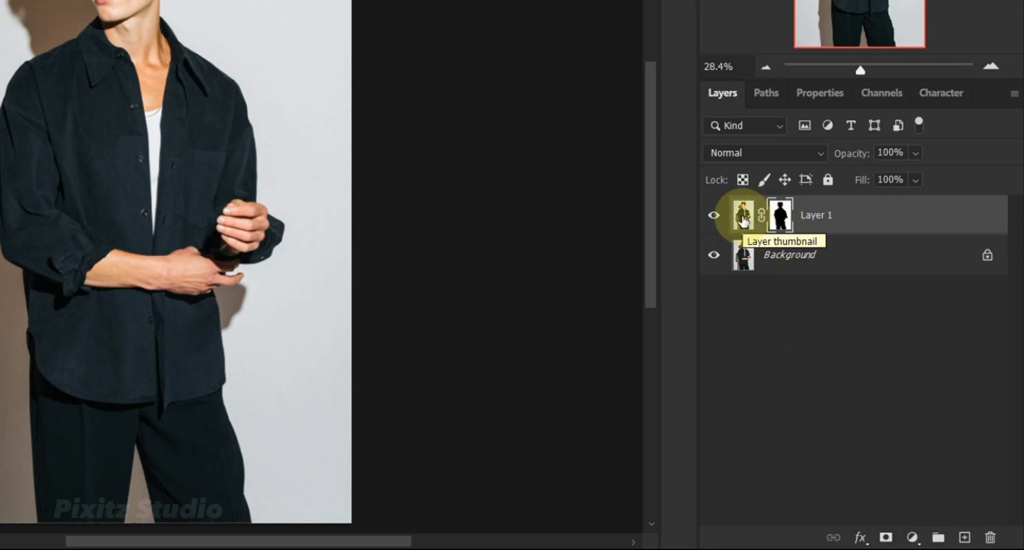
click(744, 219)
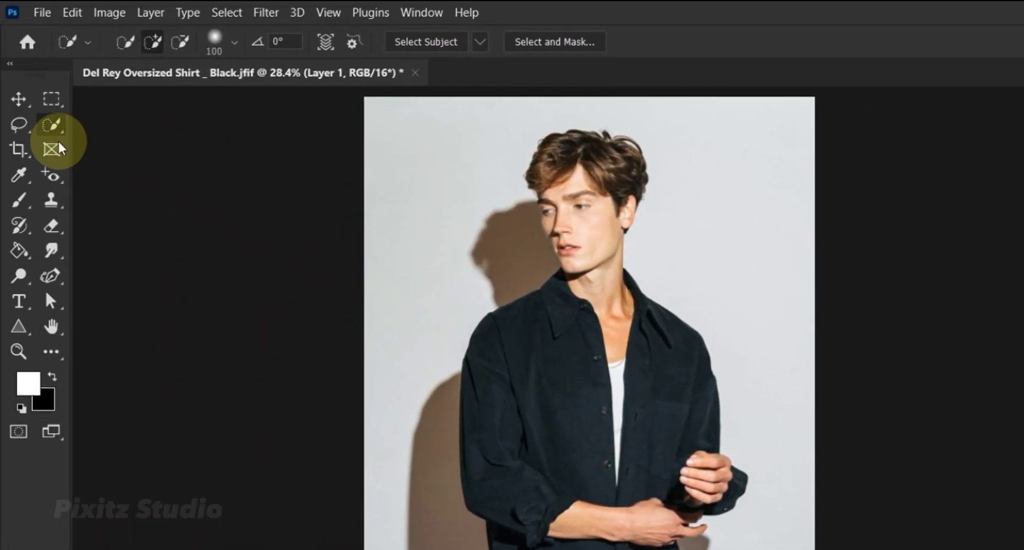
Lasso the model's cast wall shadow, adding the small shadow below his hands
click(19, 124)
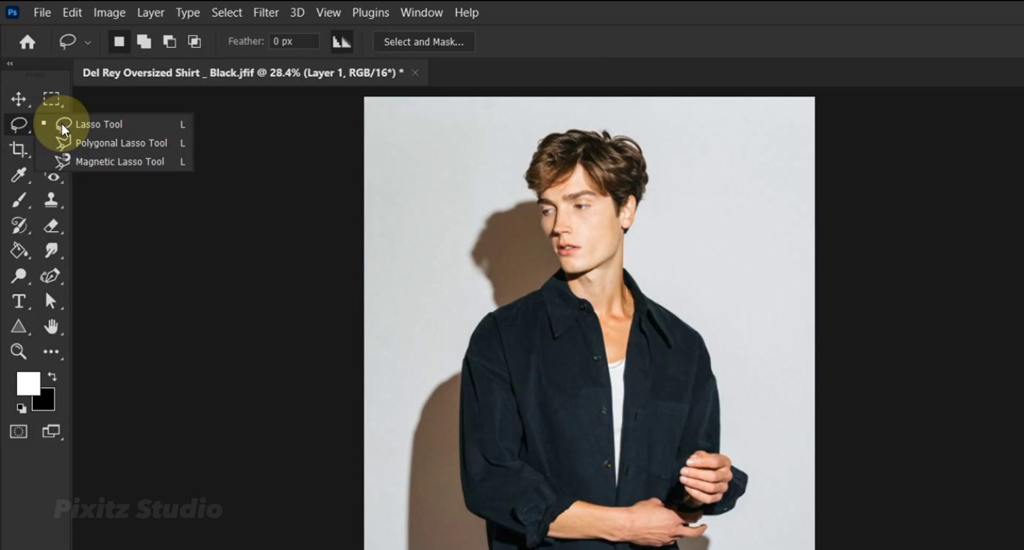
click(115, 126)
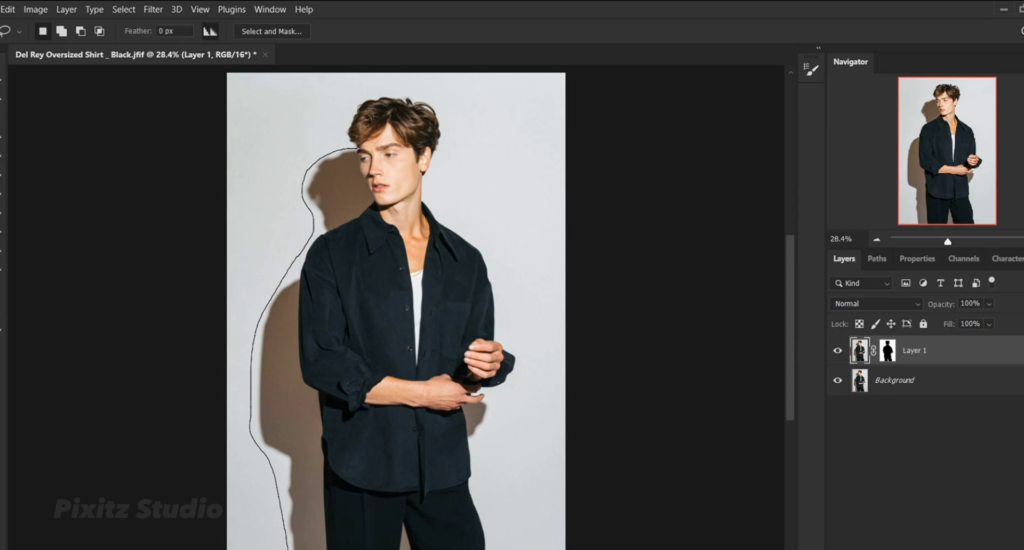
mouse_move(428, 549)
mouse_down()
mouse_move(331, 341)
mouse_move(330, 283)
mouse_move(367, 227)
mouse_up()
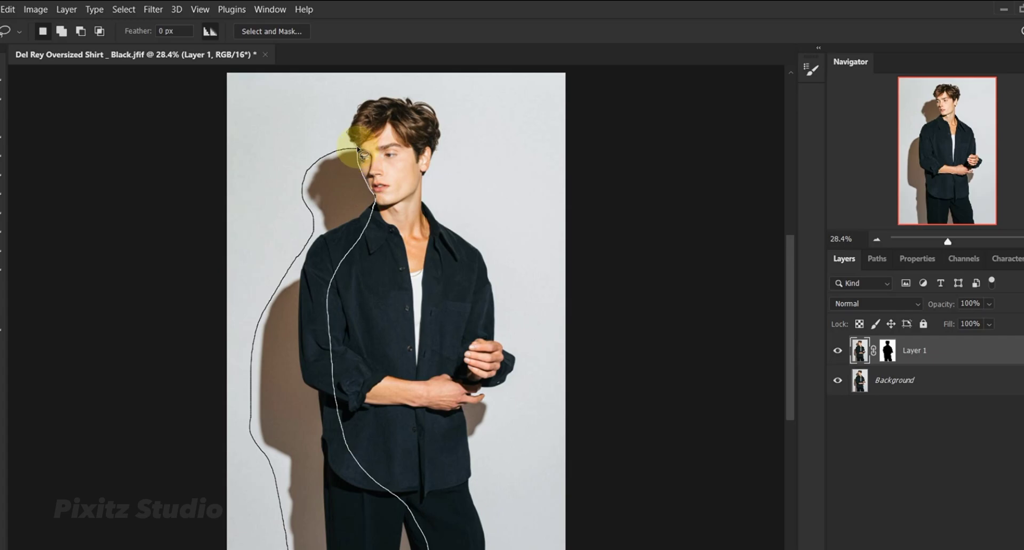
drag(363, 154, 357, 151)
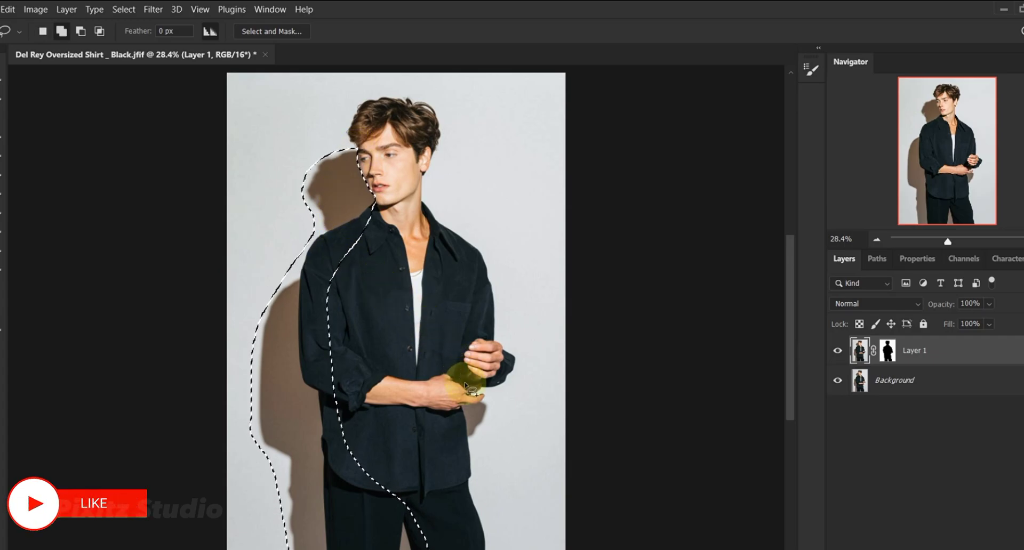
mouse_move(492, 405)
mouse_down()
mouse_move(486, 439)
mouse_move(459, 411)
mouse_up()
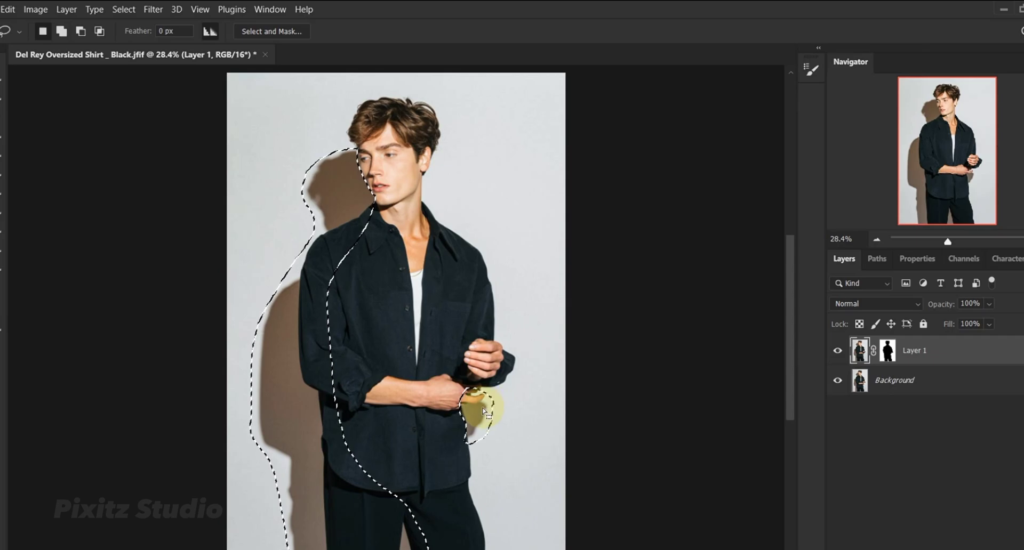
drag(485, 410, 483, 411)
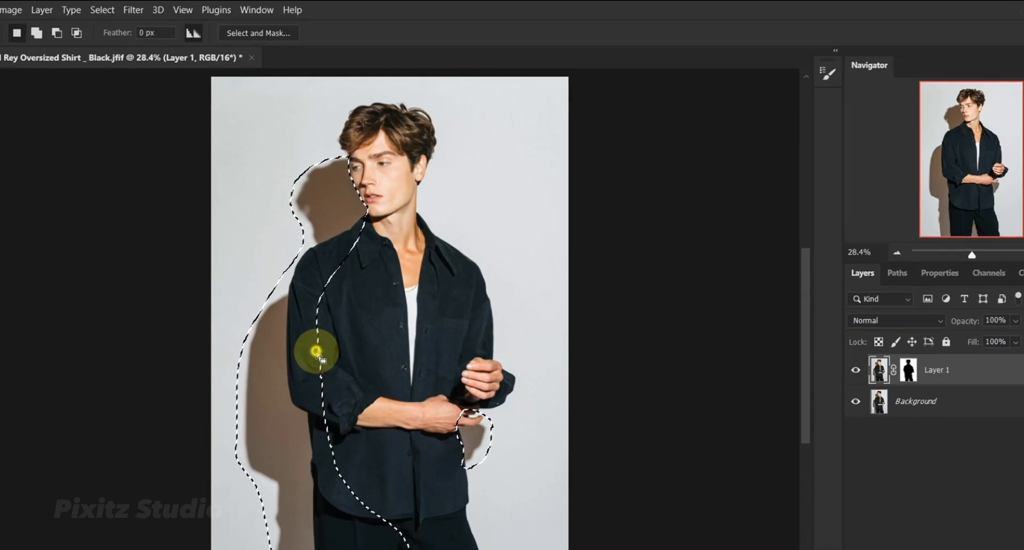
Content-Aware Fill the selected shadow with surrounding wall, then deselect
right_click(319, 344)
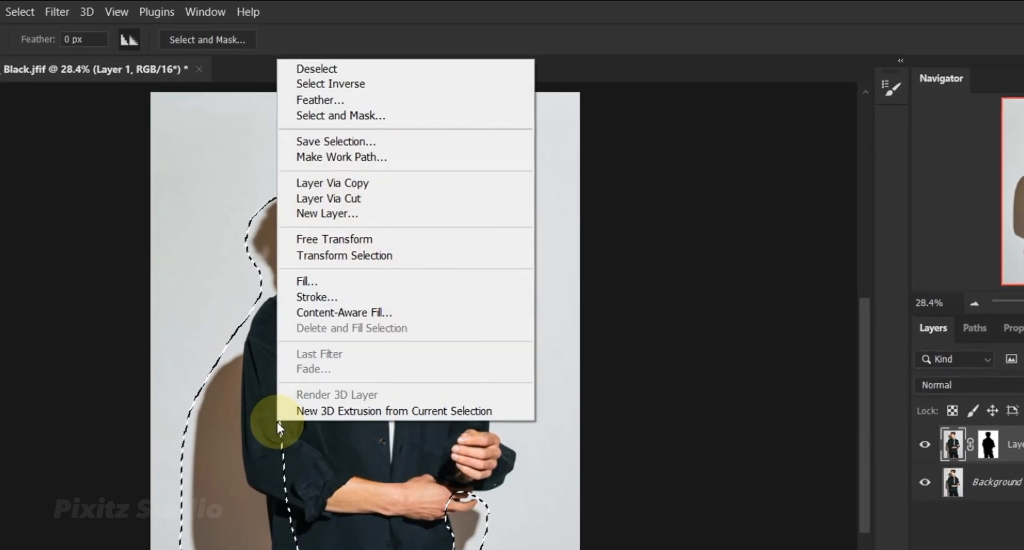
click(331, 281)
click(333, 284)
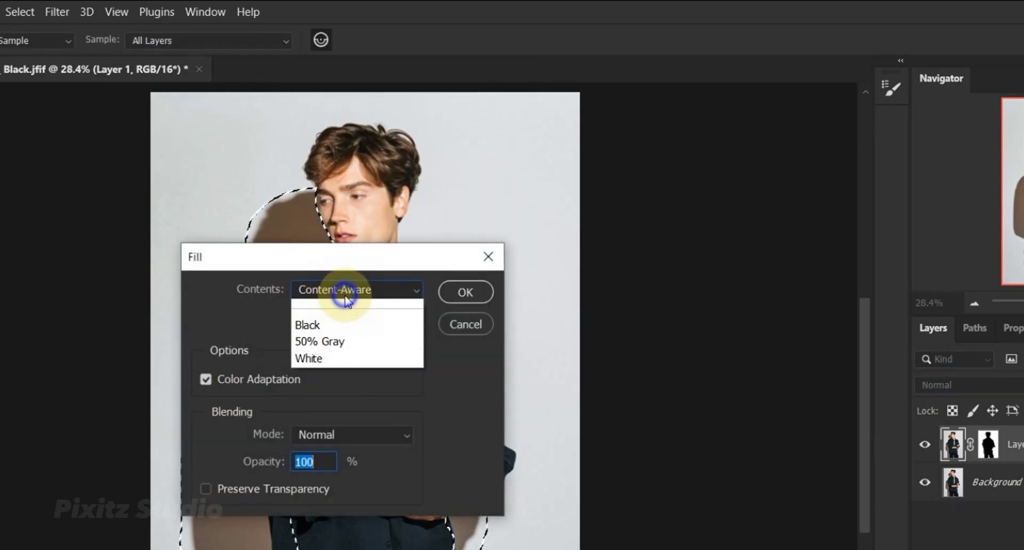
click(350, 374)
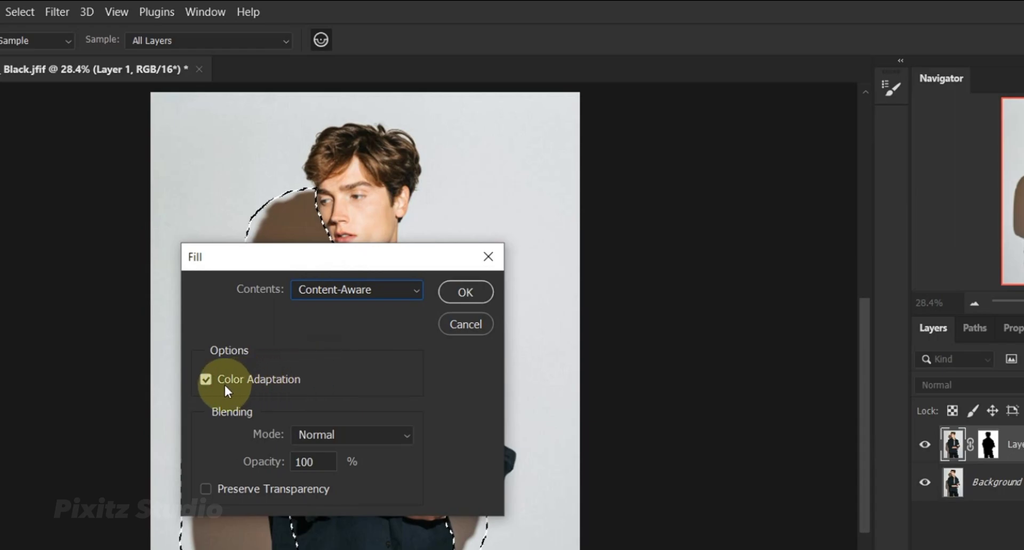
click(460, 293)
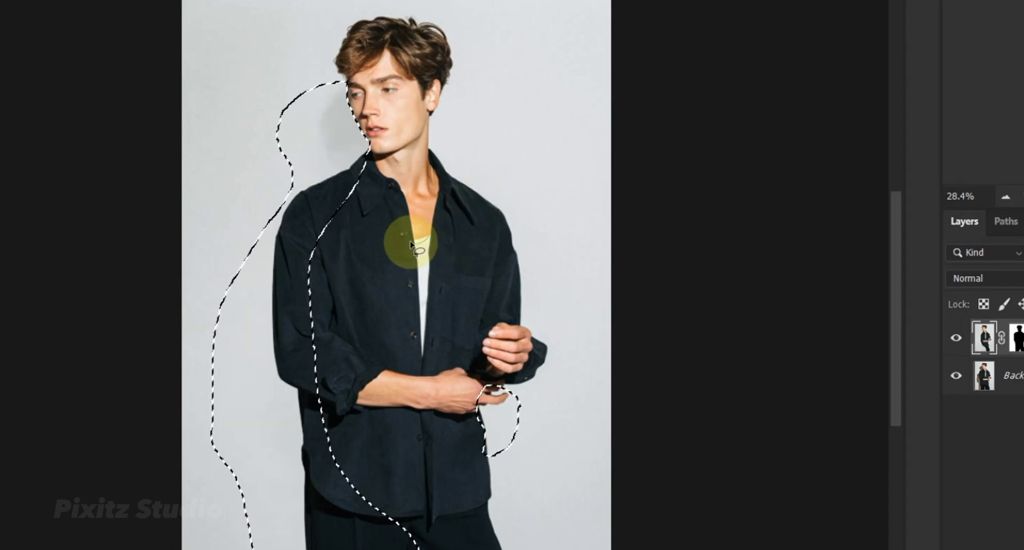
key(ctrl+d)
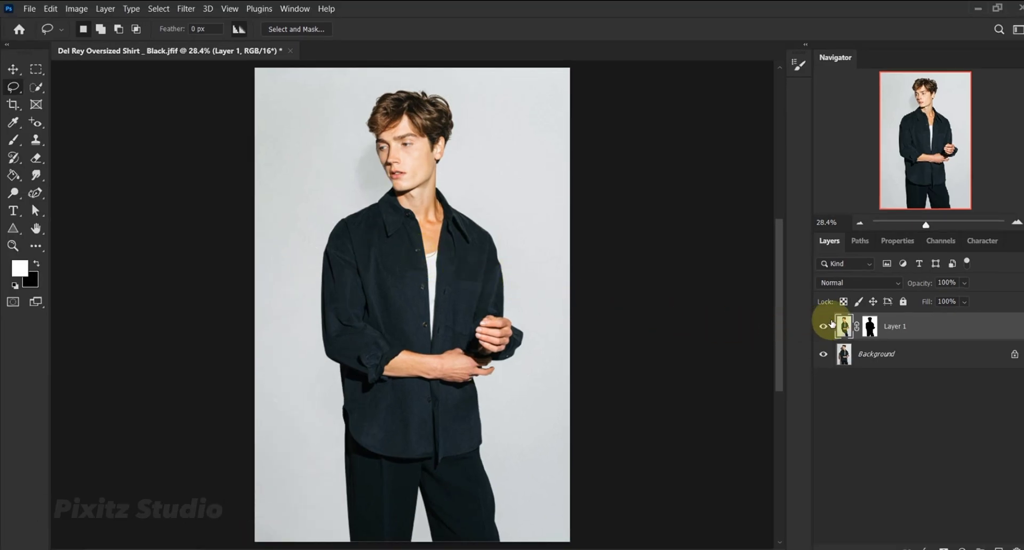
click(825, 327)
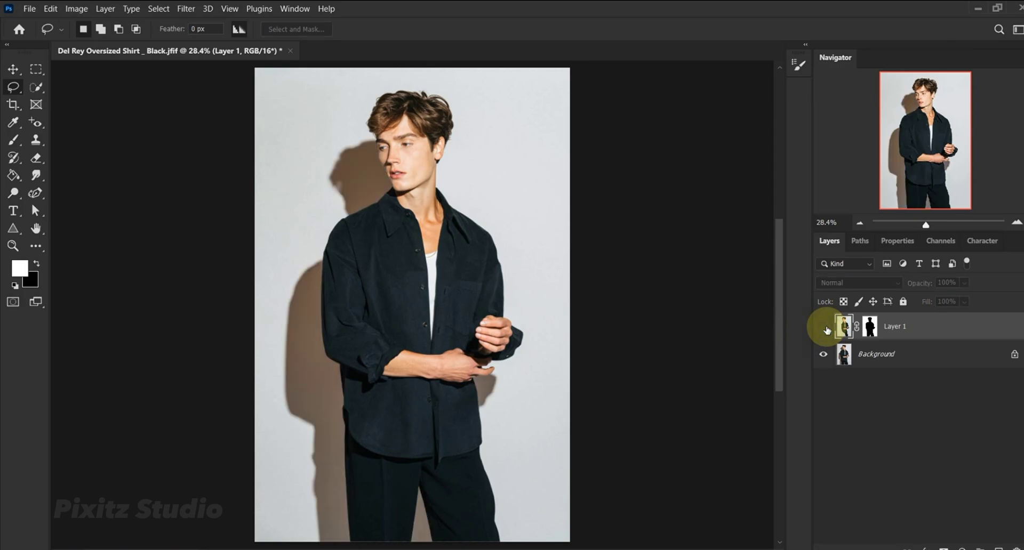
click(826, 327)
click(825, 327)
click(825, 328)
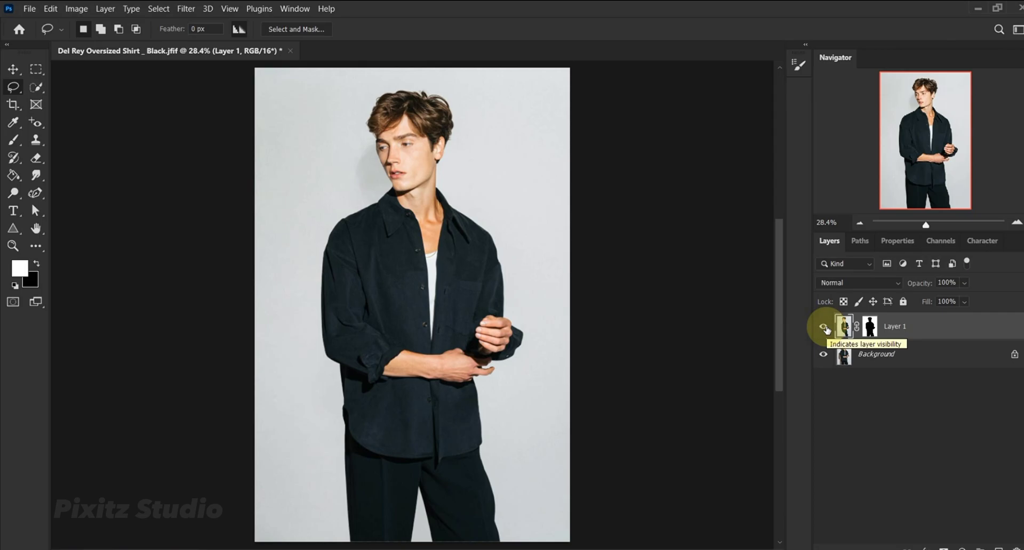
click(825, 327)
click(824, 327)
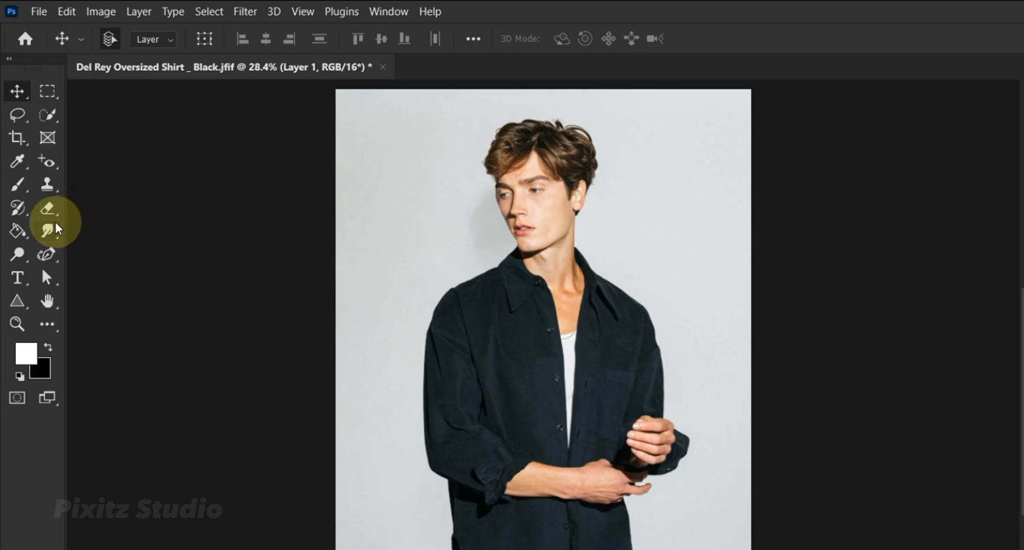
Choose the Clone Stamp Tool with an 800 px soft brush and 50% flow
click(48, 185)
right_click(48, 185)
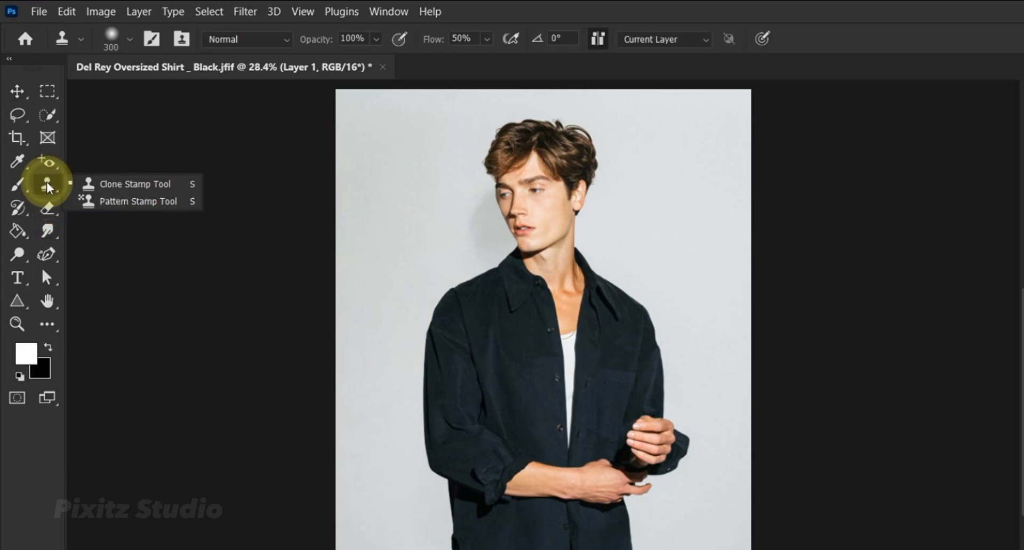
click(130, 184)
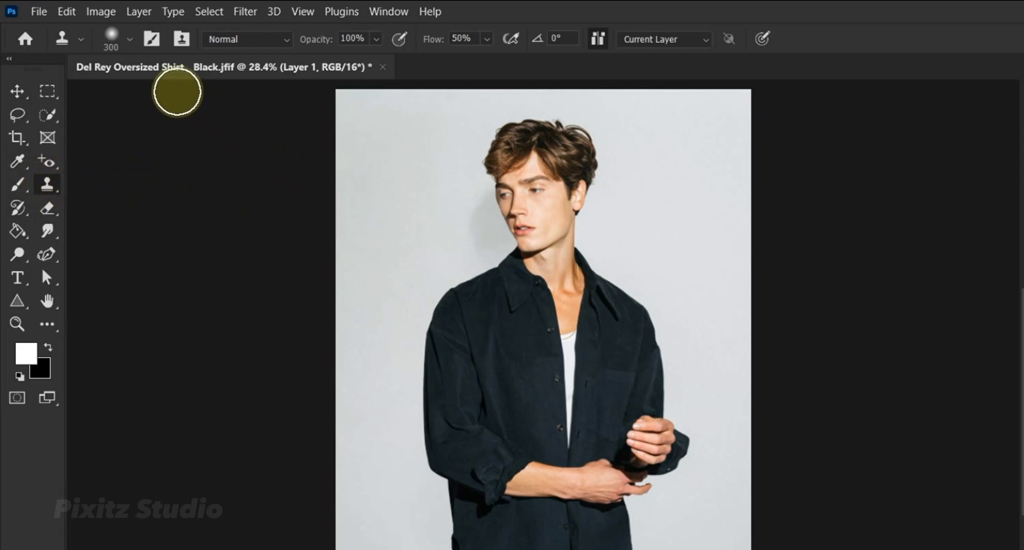
click(130, 39)
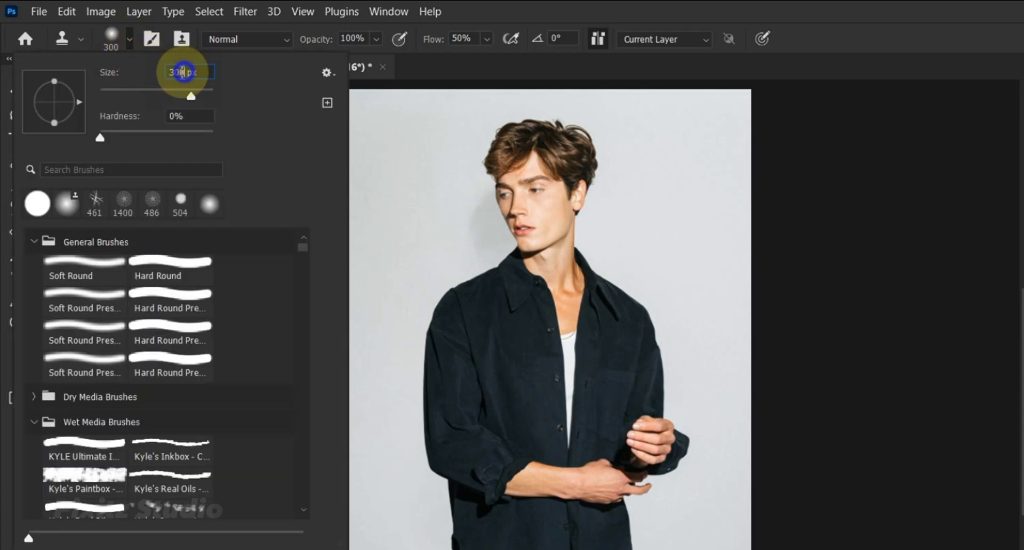
drag(183, 72, 169, 75)
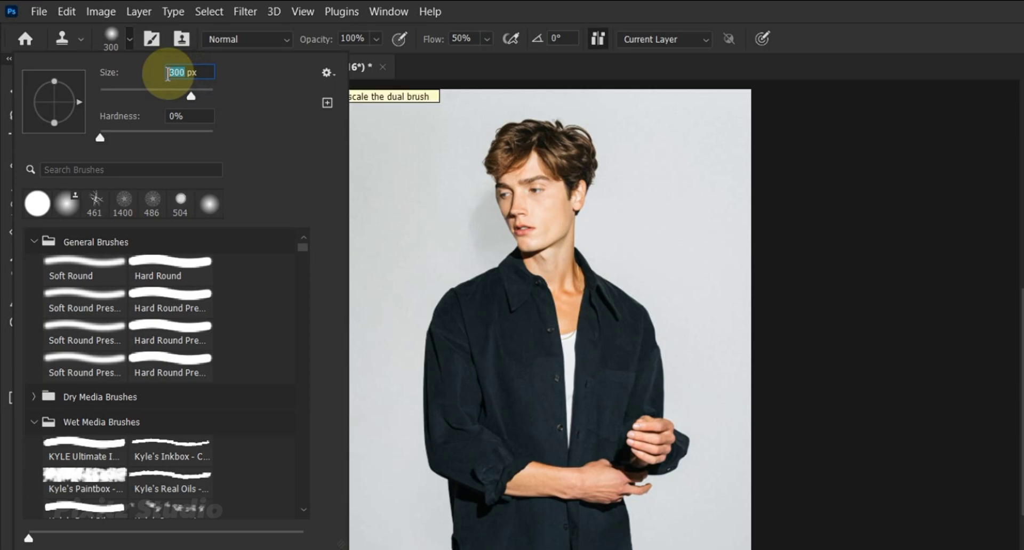
text(8)
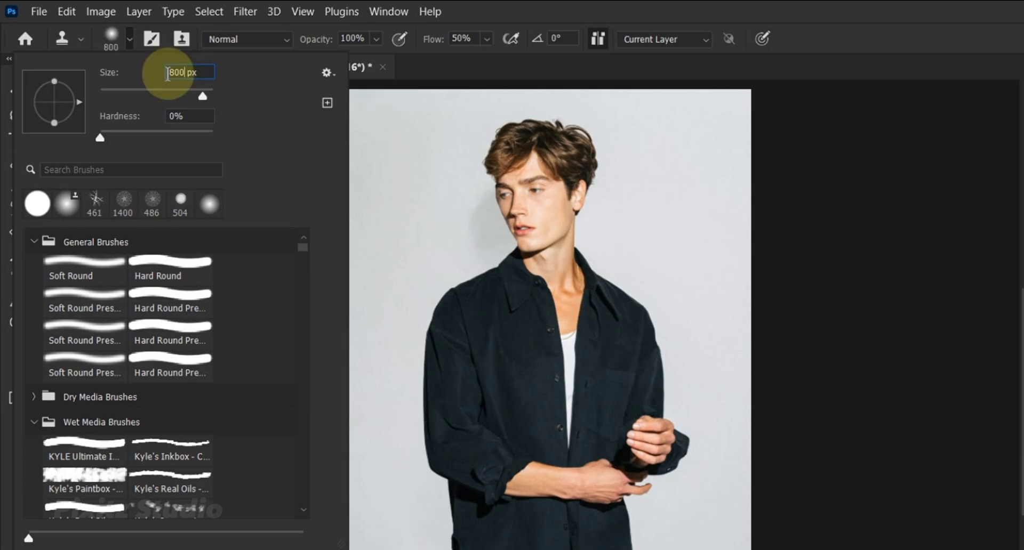
click(486, 39)
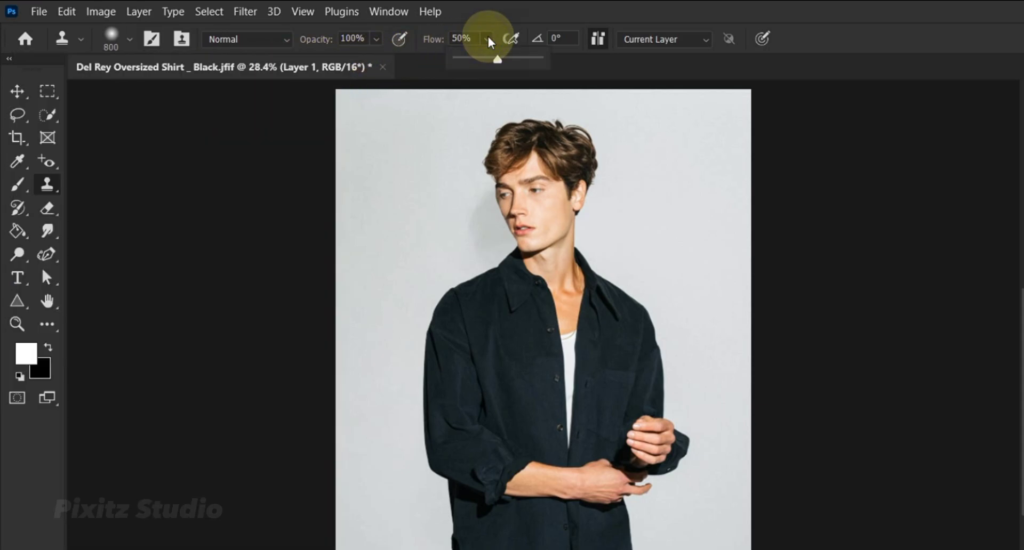
click(472, 38)
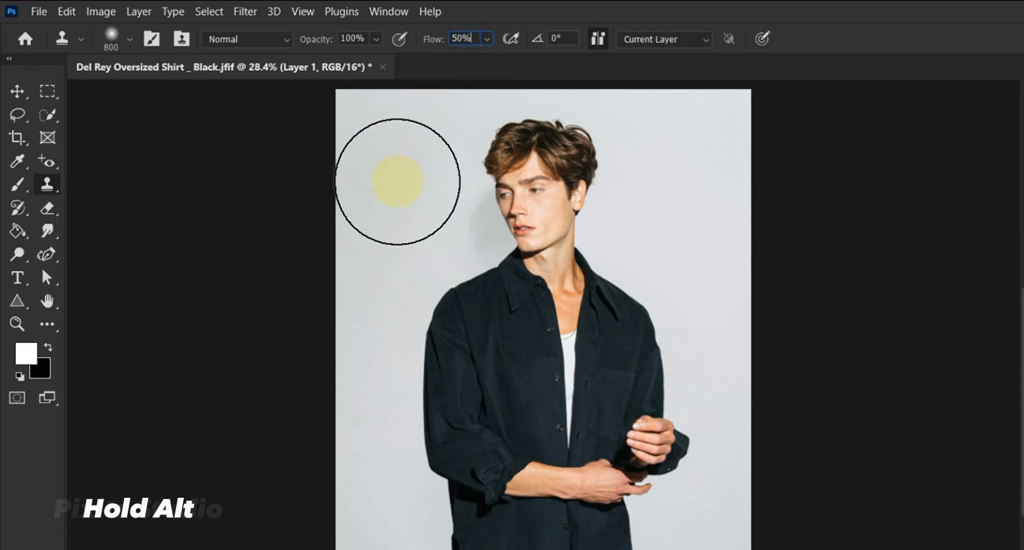
Sample clean upper-left wall and clone it over the left background, finishing with a 400 px brush
key(alt)
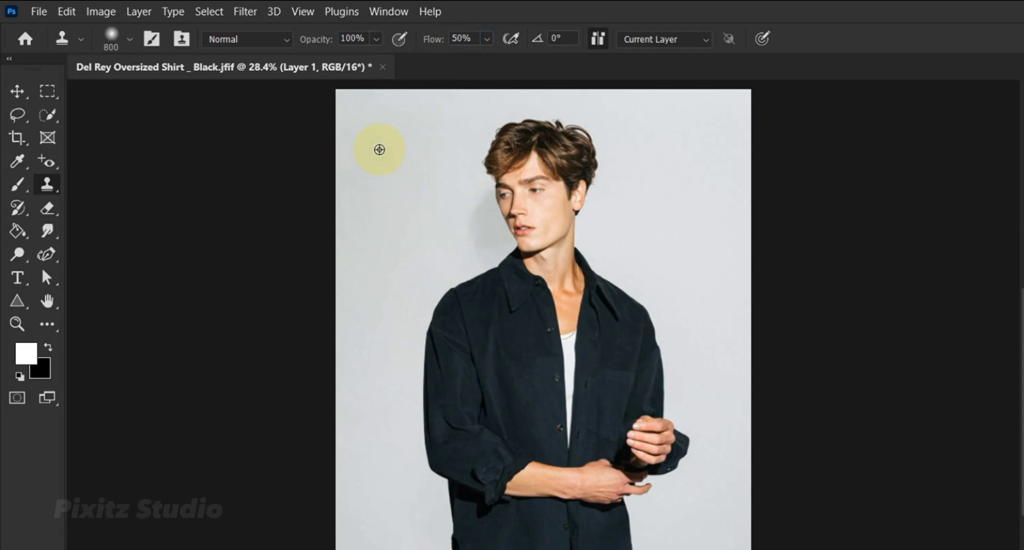
alt+click(380, 150)
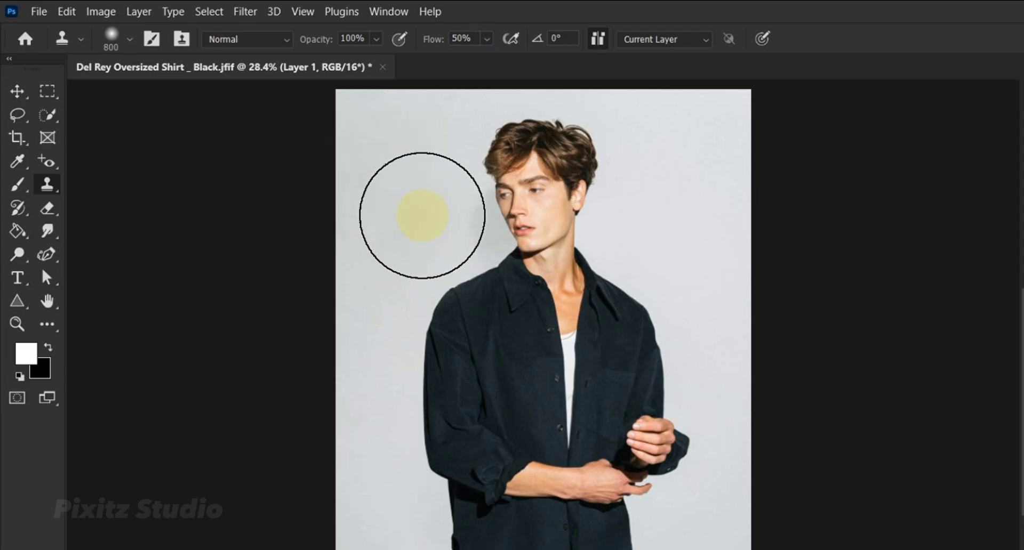
click(434, 219)
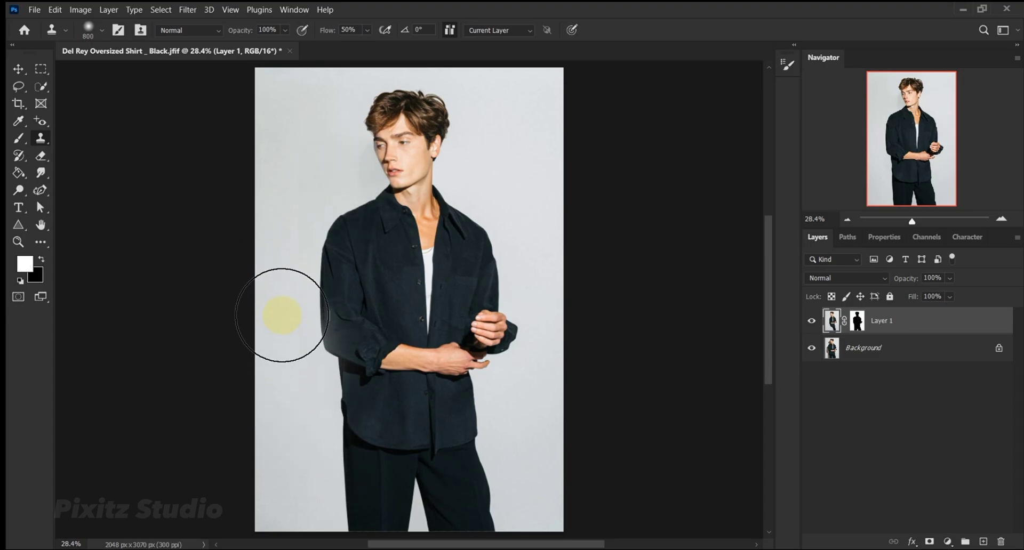
click(342, 168)
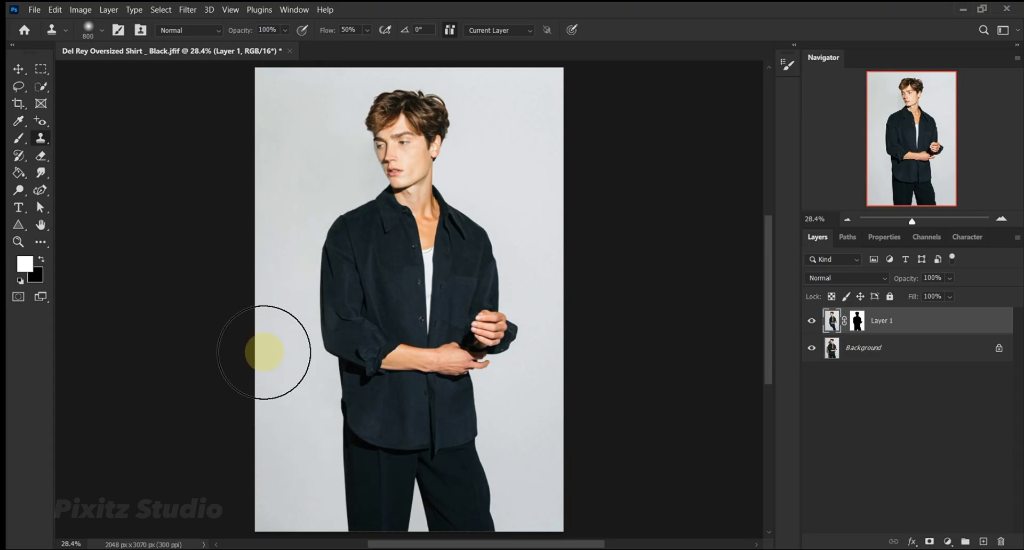
mouse_move(286, 382)
mouse_down()
mouse_move(279, 372)
mouse_move(297, 281)
mouse_move(336, 160)
mouse_move(314, 159)
mouse_move(355, 167)
mouse_up()
key(bracketleft)
key(bracketleft)
key(bracketleft)
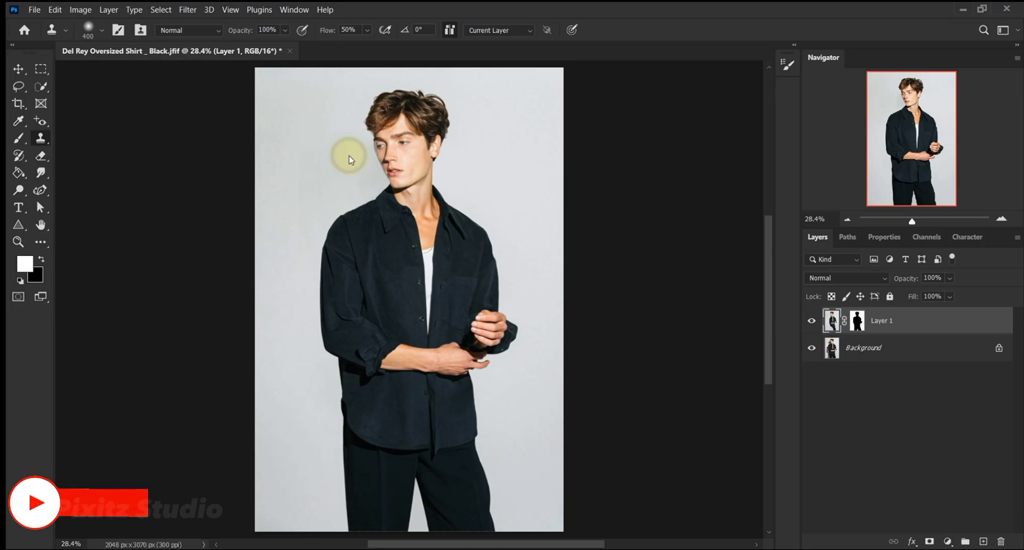
click(290, 318)
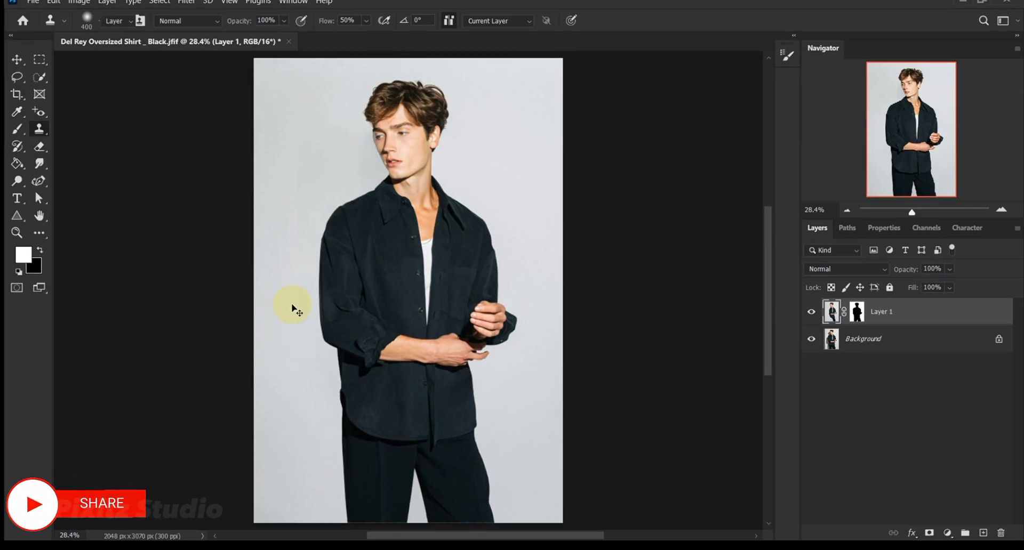
key(v)
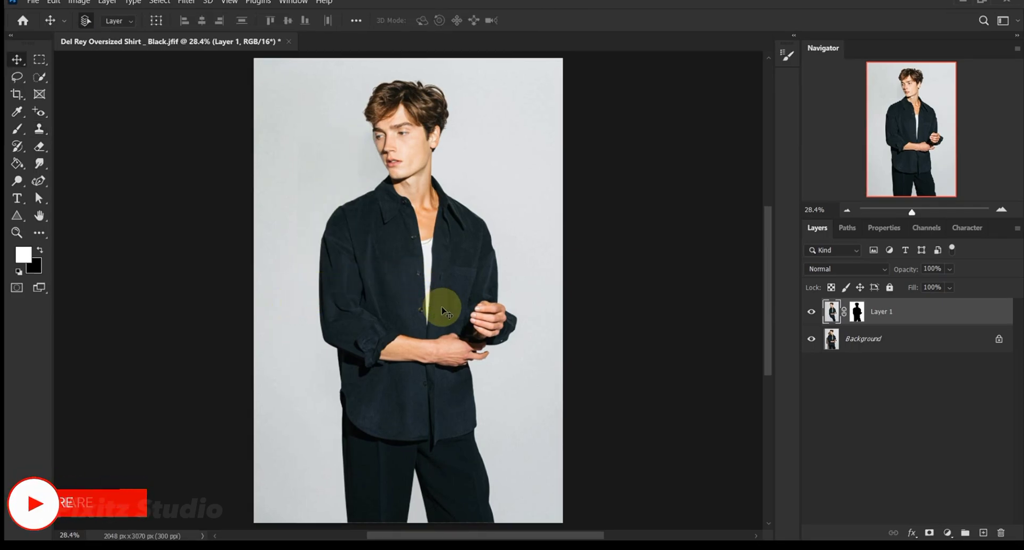